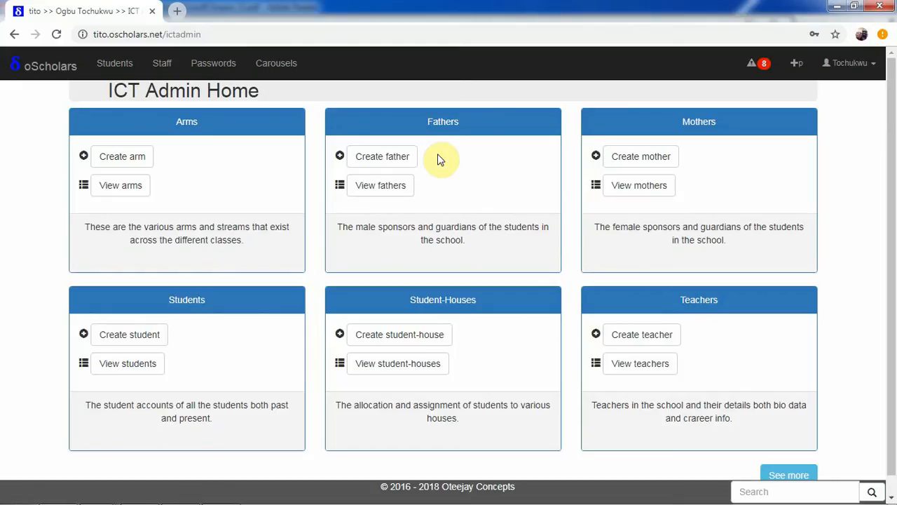
- Open the form for creating a new father record and look over its fields
{"action": "left_click", "coordinate": [396, 158]}
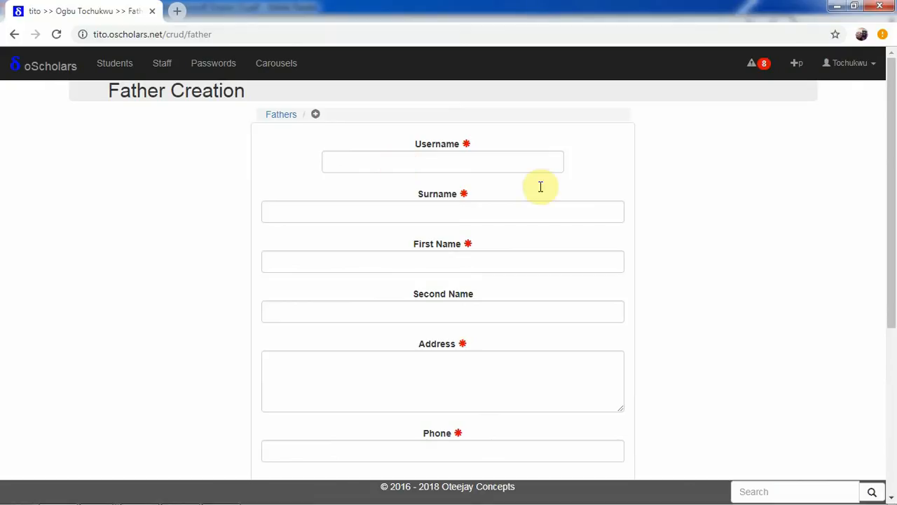
{"action": "left_click_drag", "start_coordinate": [893, 183], "coordinate": [895, 208]}
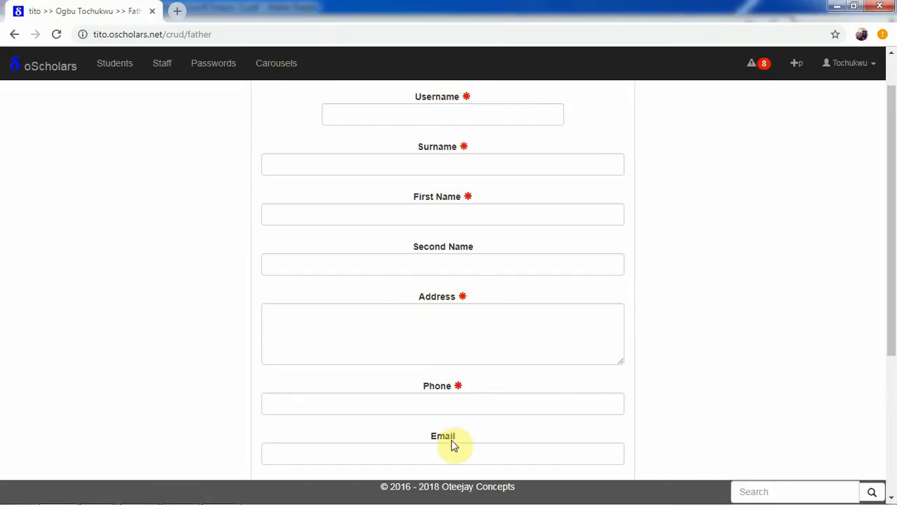
{"action": "scroll", "coordinate": [893, 221], "scroll_direction": "up", "scroll_amount": 1}
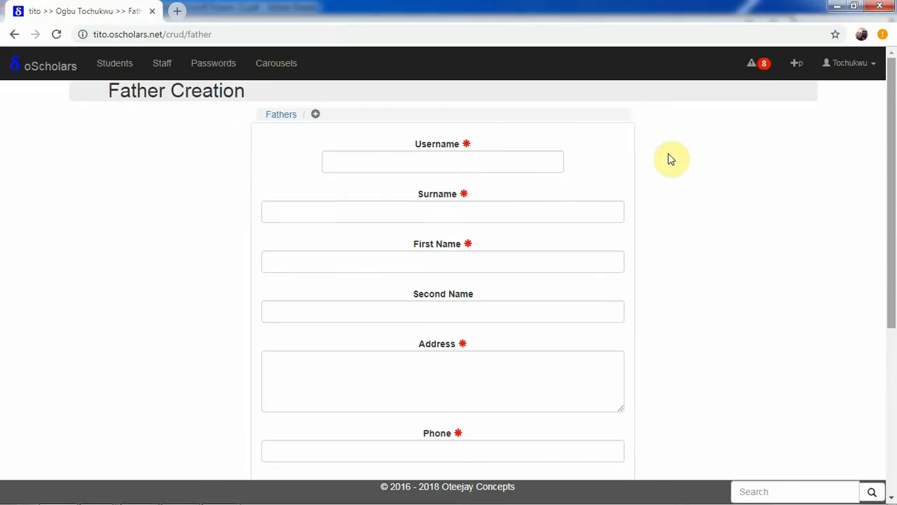
- Enter the father's e-mail-style username in the new father record
{"action": "left_click", "coordinate": [506, 154]}
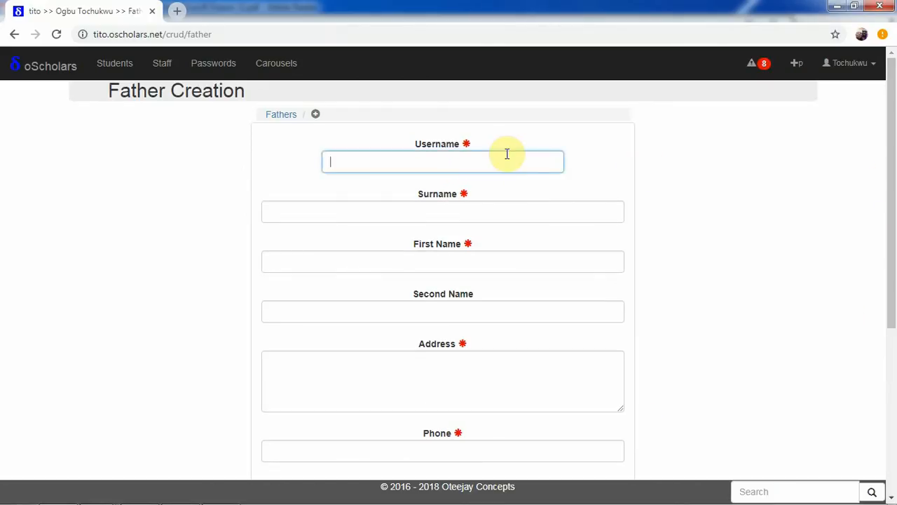
{"action": "type", "text": "ro"}
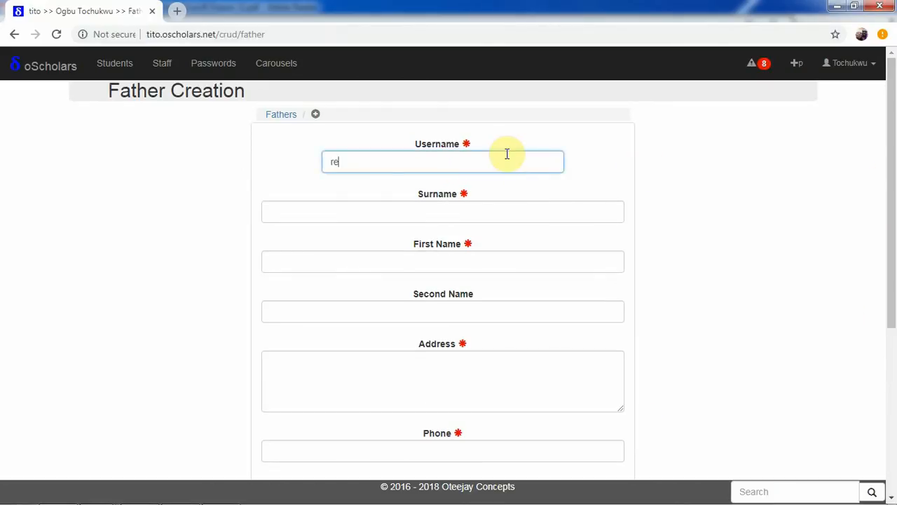
{"action": "key", "text": "BackSpace"}
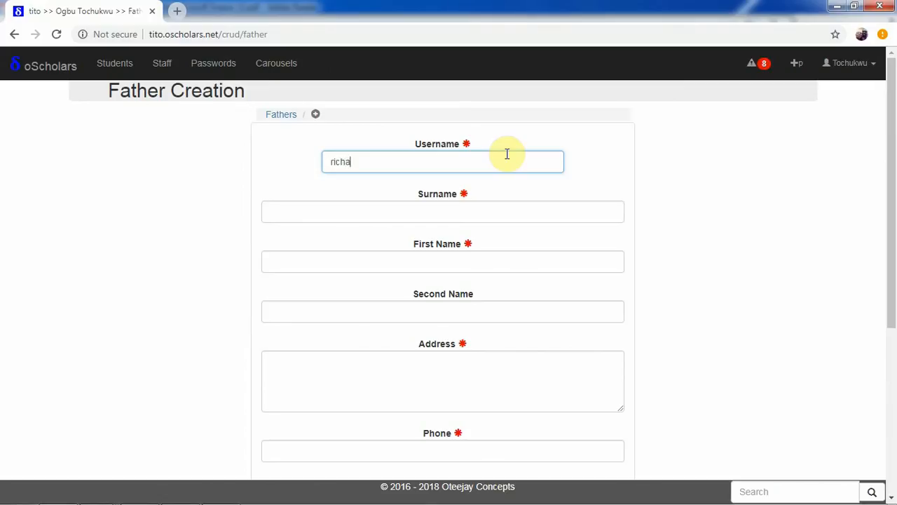
- Fill in the father's surname and first name
{"action": "left_click", "coordinate": [495, 208]}
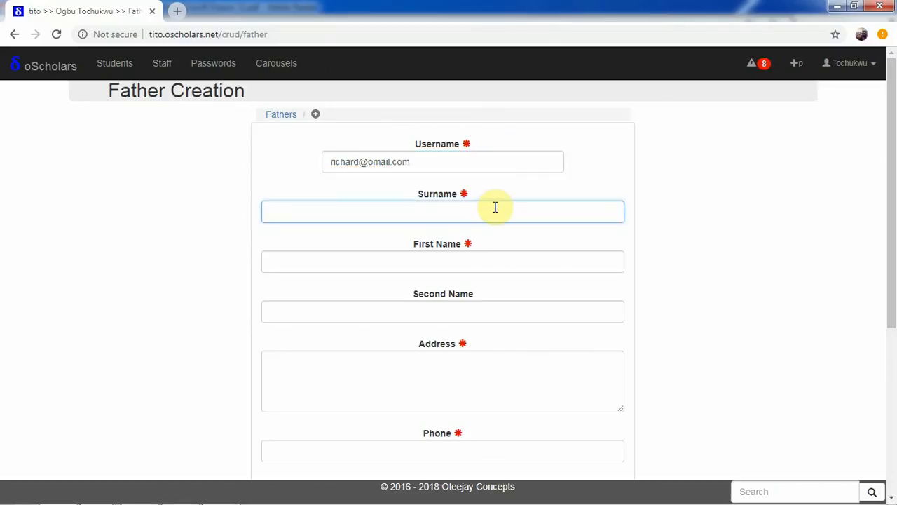
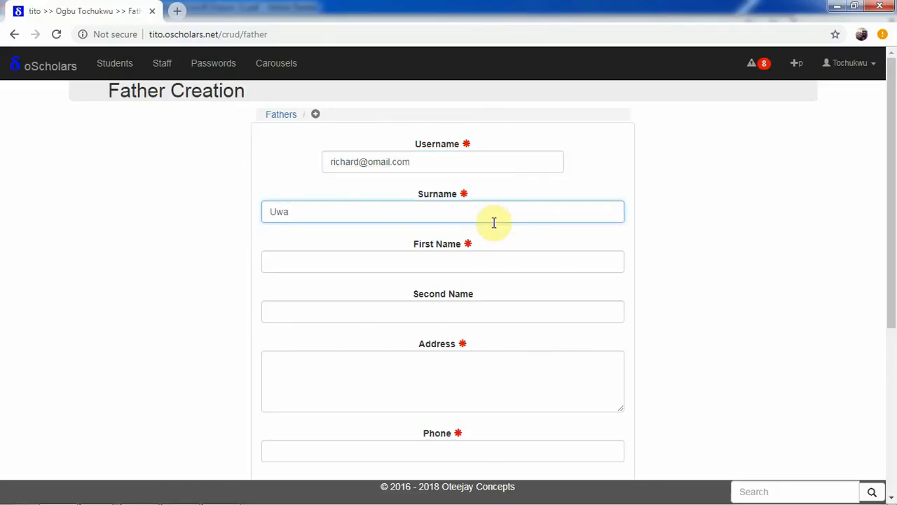
{"action": "left_click", "coordinate": [481, 265]}
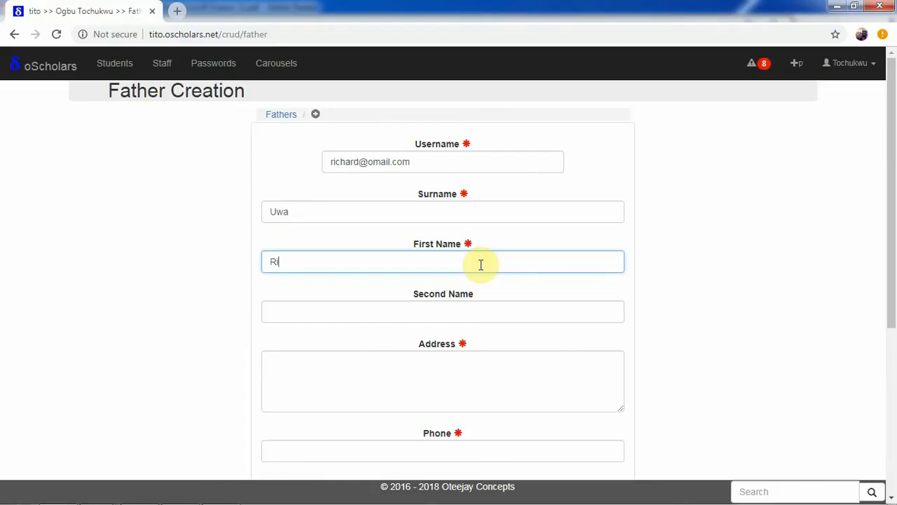
- Fill in the father's full street address, including town and state
{"action": "left_click", "coordinate": [472, 357]}
{"action": "left_click_drag", "start_coordinate": [891, 194], "coordinate": [889, 286]}
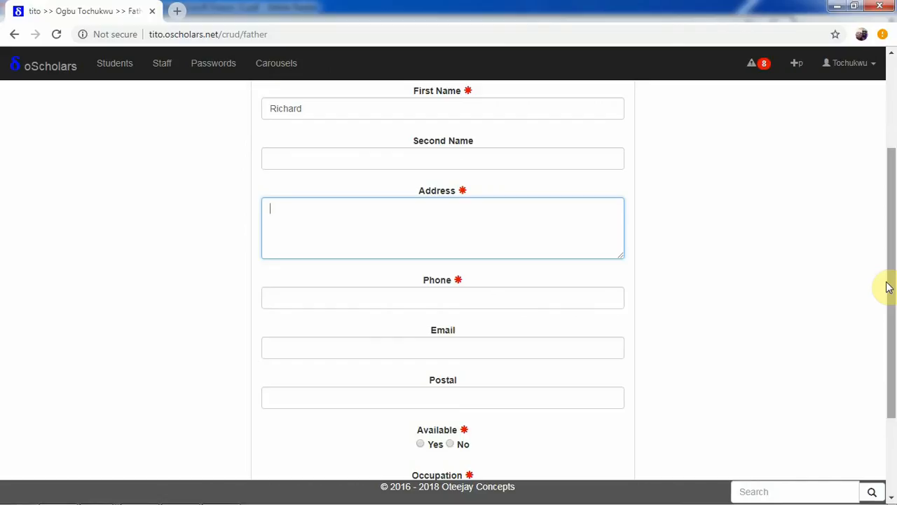
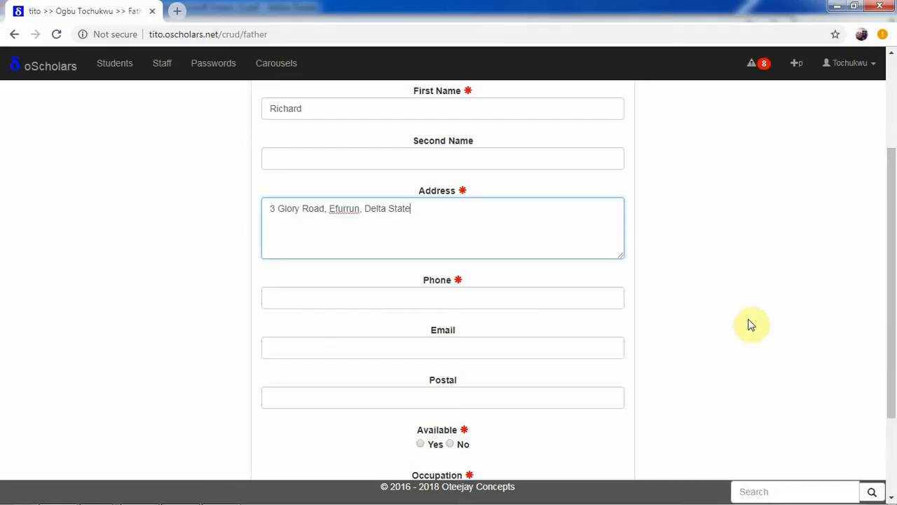
- Enter the father's phone number and set Available to Yes
{"action": "left_click", "coordinate": [588, 302]}
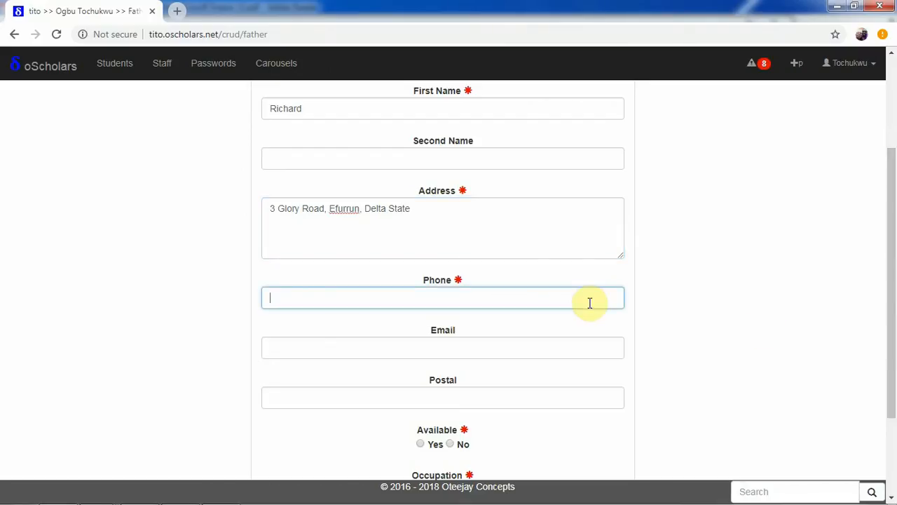
{"action": "left_click", "coordinate": [551, 350]}
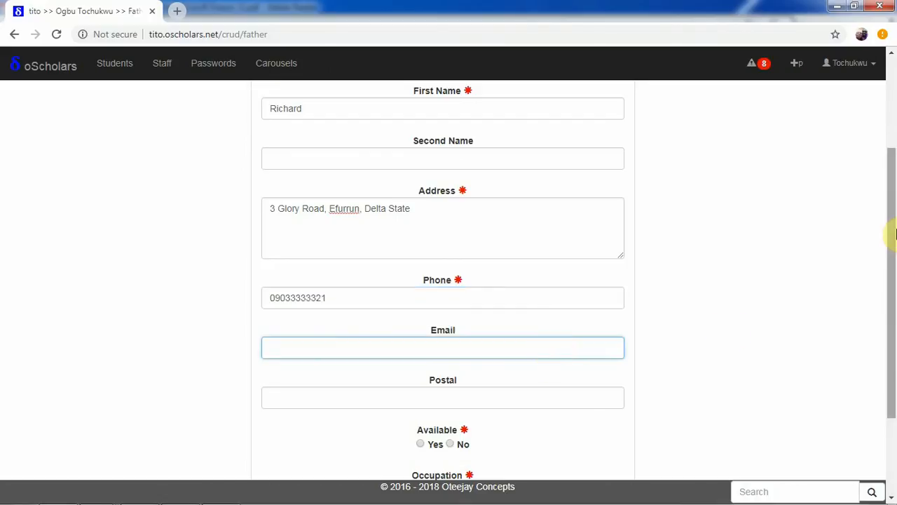
{"action": "scroll", "coordinate": [888, 302], "scroll_direction": "down", "scroll_amount": 2}
{"action": "left_click", "coordinate": [435, 321]}
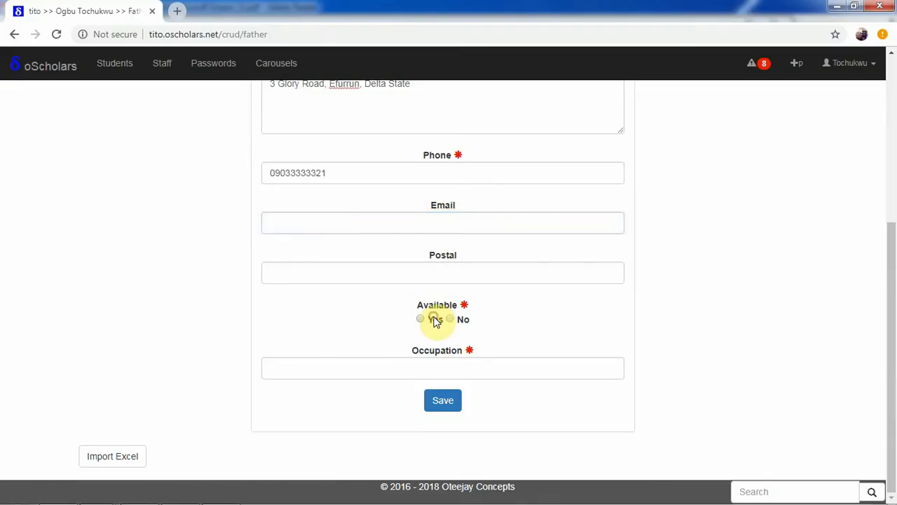
- Fill in the father's contact e-mail address
{"action": "left_click", "coordinate": [437, 219]}
{"action": "type", "text": "nid"}
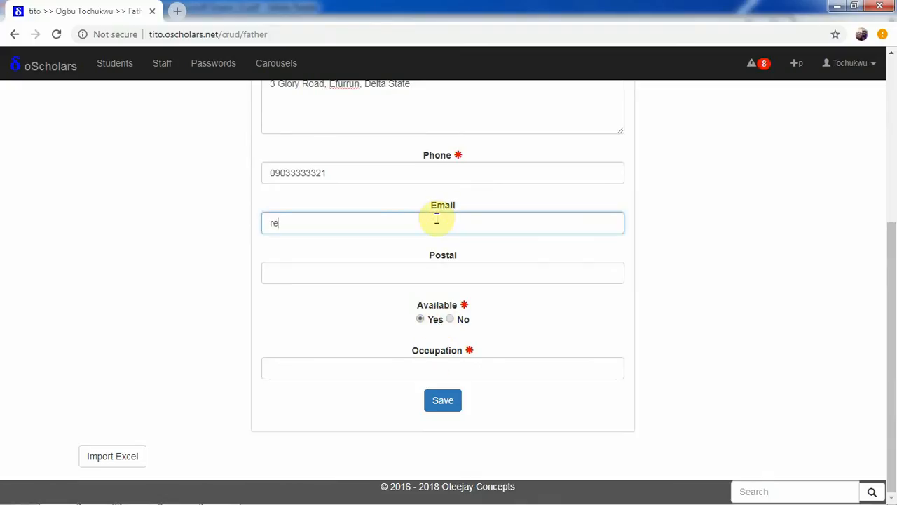
{"action": "key", "text": "BackSpace"}
{"action": "key", "text": "BackSpace"}
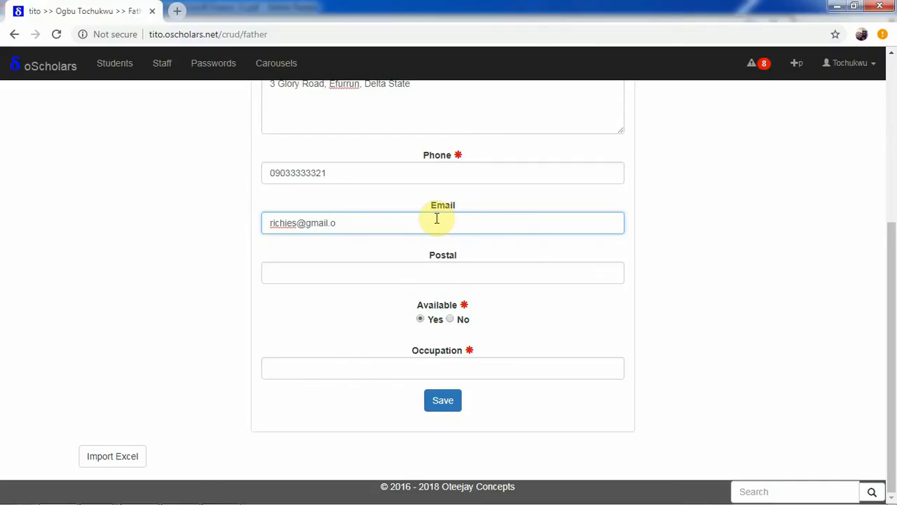
{"action": "type", "text": "om"}
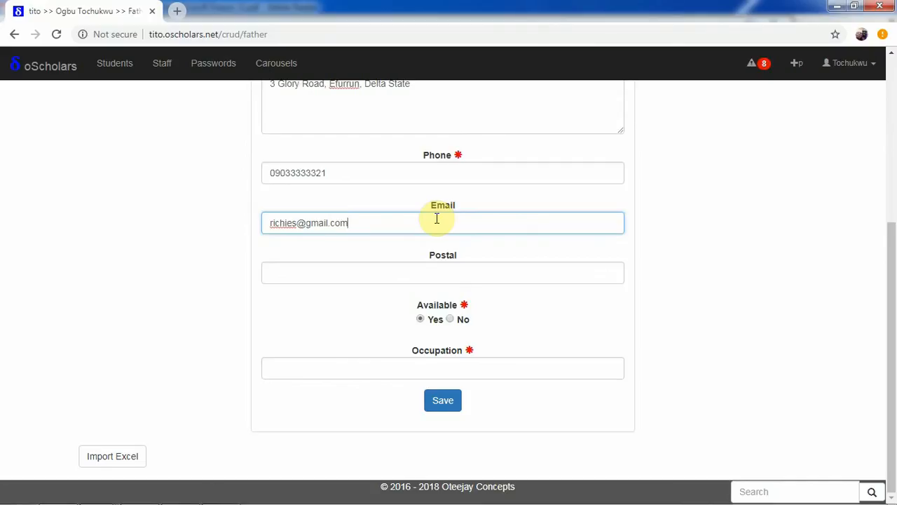
- Set the occupation to Fishing, check the completed form and save the father record
{"action": "left_click", "coordinate": [409, 361]}
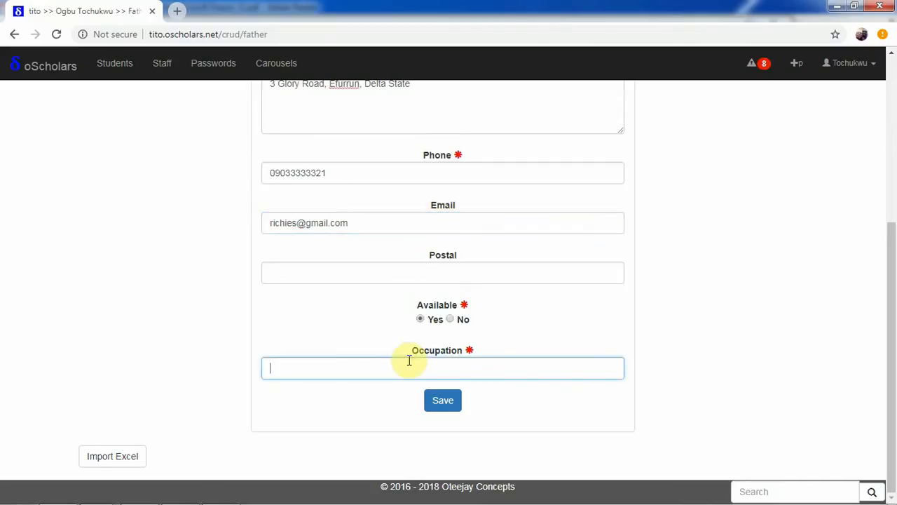
{"action": "type", "text": "Fishing"}
{"action": "left_click_drag", "start_coordinate": [893, 365], "coordinate": [894, 167]}
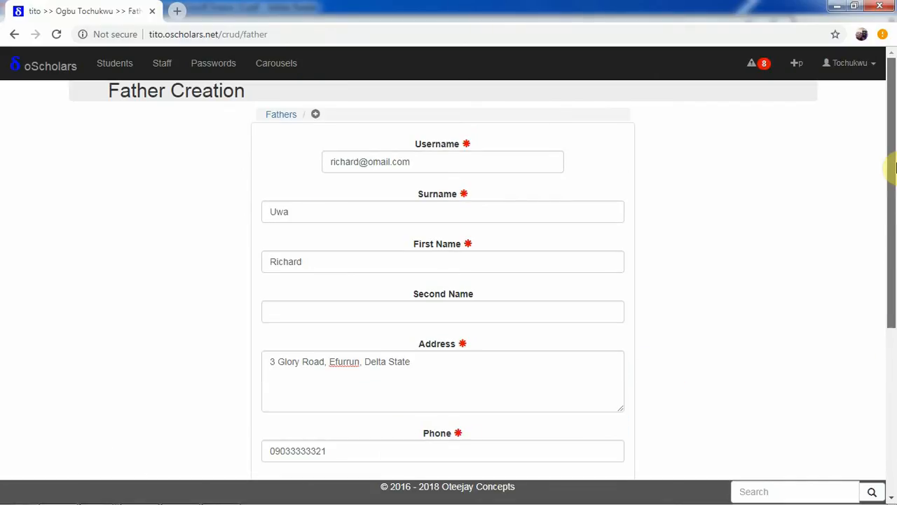
{"action": "left_click_drag", "start_coordinate": [891, 204], "coordinate": [798, 441]}
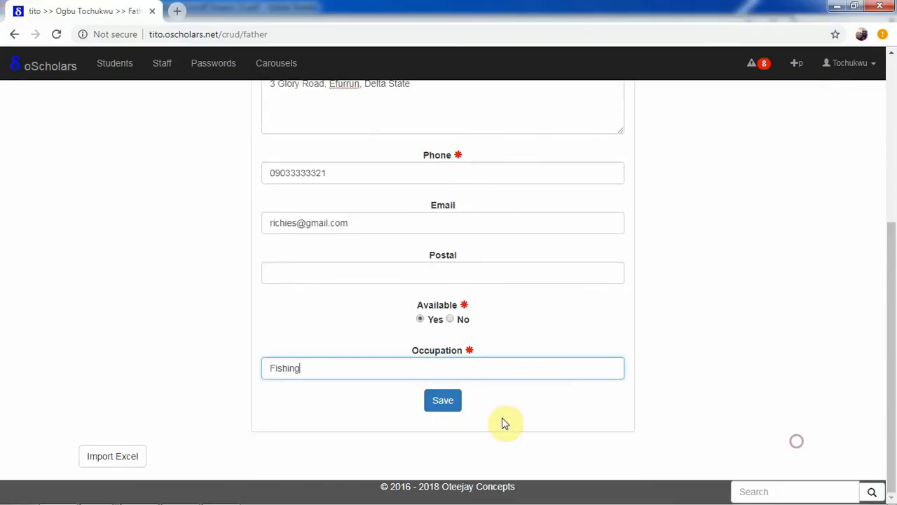
{"action": "left_click", "coordinate": [451, 404]}
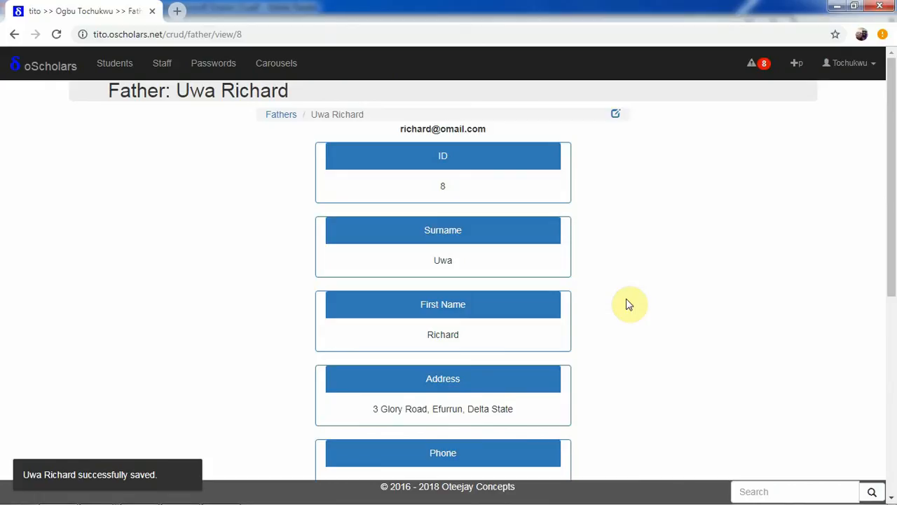
- Review the saved father's record, including the ID assigned to it
{"action": "left_click_drag", "start_coordinate": [893, 176], "coordinate": [894, 184]}
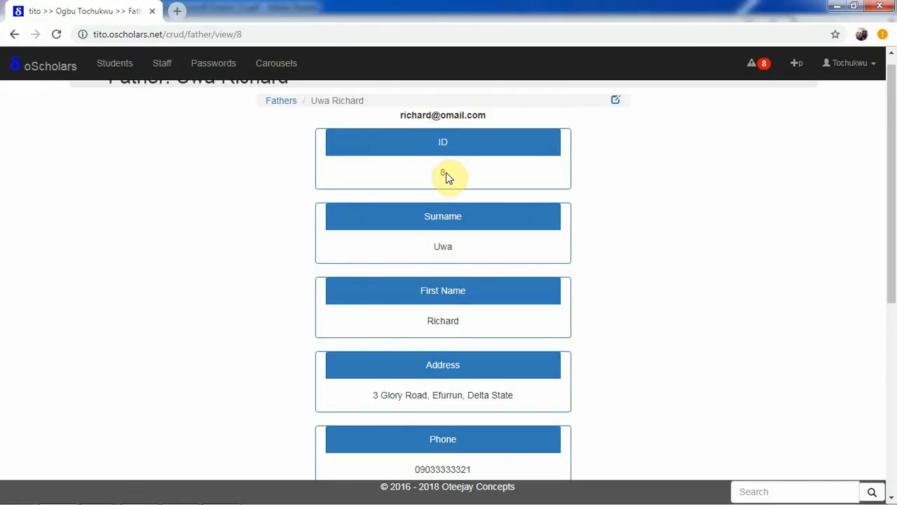
{"action": "left_click_drag", "start_coordinate": [432, 171], "coordinate": [444, 172]}
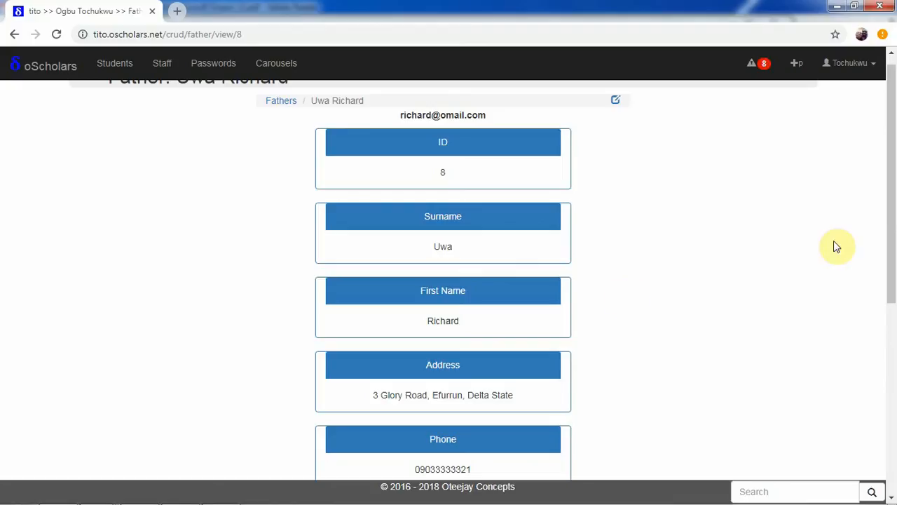
{"action": "left_click_drag", "start_coordinate": [890, 238], "coordinate": [889, 161]}
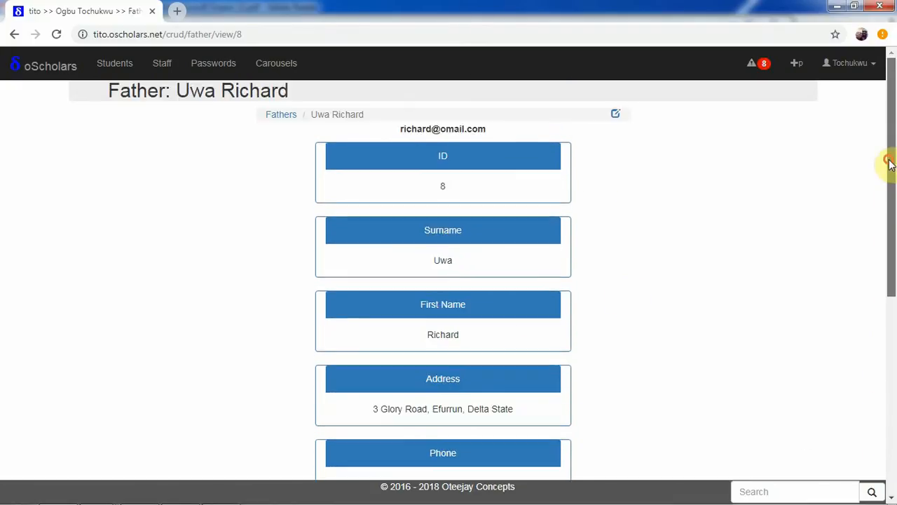
- Open the list of all fathers and deactivate the sixth father in it
{"action": "left_click", "coordinate": [284, 117]}
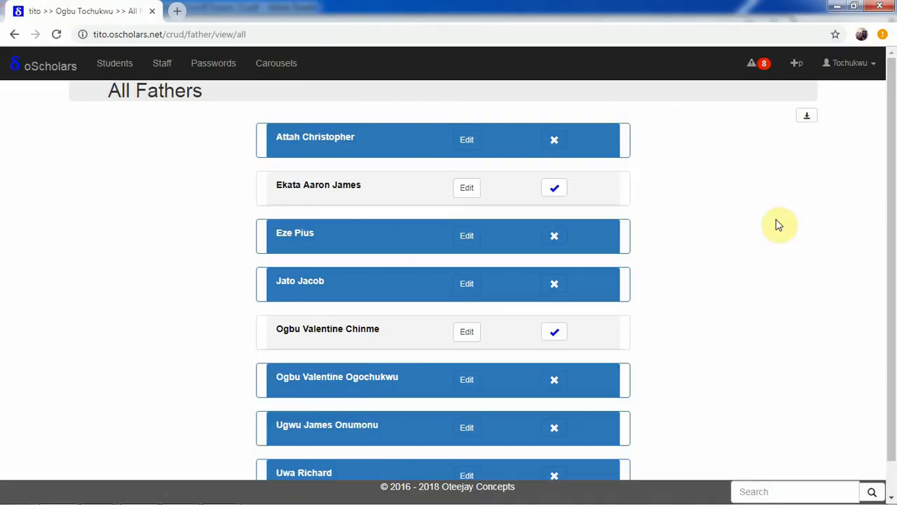
{"action": "mouse_move", "coordinate": [891, 194]}
{"action": "left_mouse_down"}
{"action": "mouse_move", "coordinate": [892, 235]}
{"action": "mouse_move", "coordinate": [889, 172]}
{"action": "mouse_move", "coordinate": [891, 196]}
{"action": "left_mouse_up"}
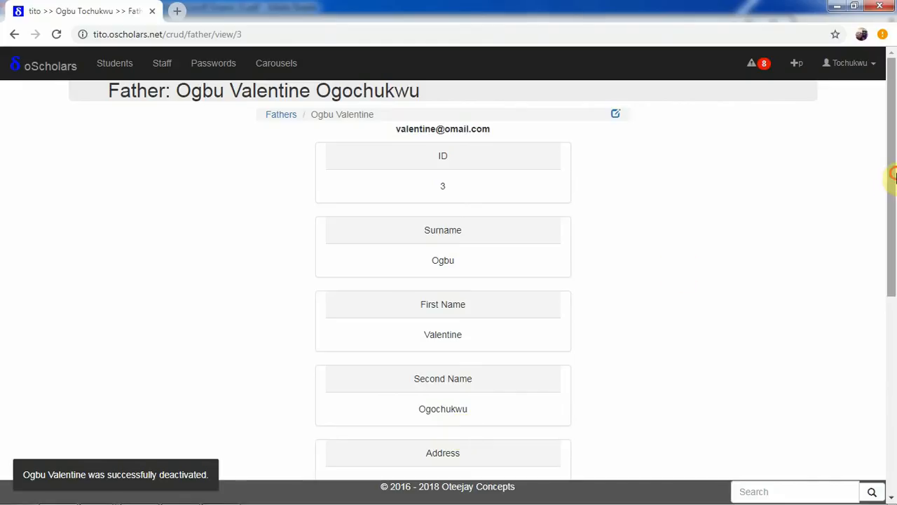
- Examine the deactivated father's details and his expandable list of children, then collapse that list
{"action": "left_click_drag", "start_coordinate": [894, 225], "coordinate": [894, 428]}
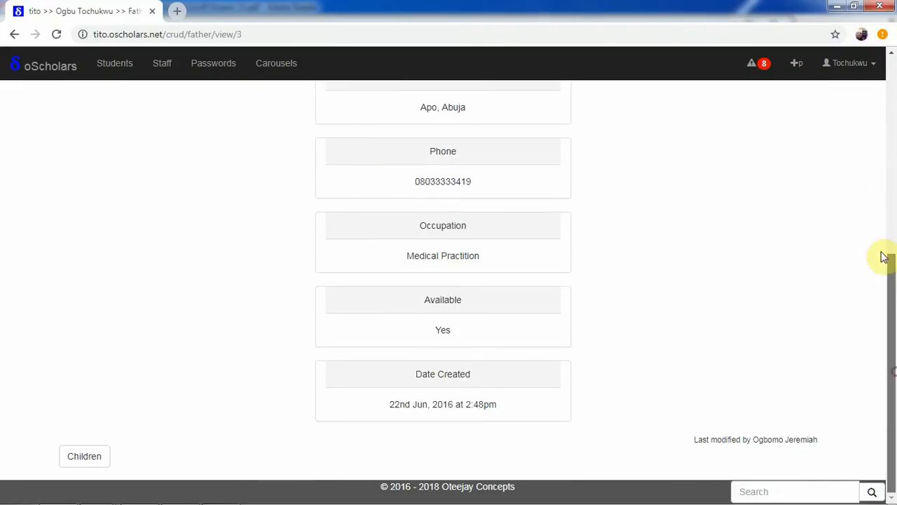
{"action": "left_click_drag", "start_coordinate": [886, 257], "coordinate": [883, 134]}
{"action": "left_click_drag", "start_coordinate": [894, 305], "coordinate": [889, 390]}
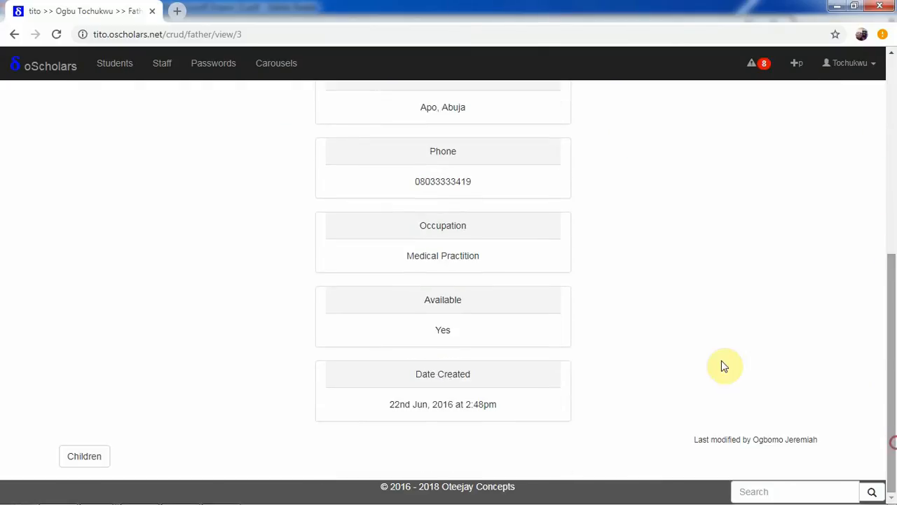
{"action": "left_click", "coordinate": [94, 455]}
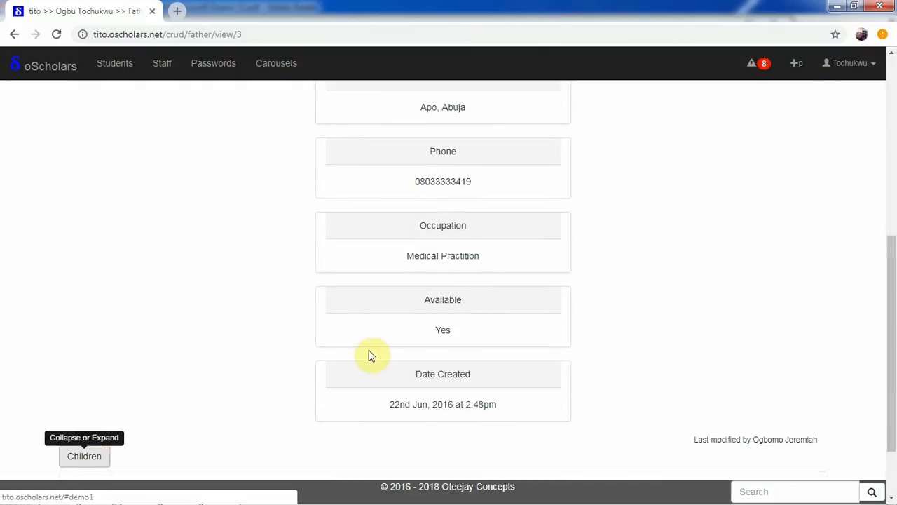
{"action": "left_click_drag", "start_coordinate": [894, 294], "coordinate": [888, 414]}
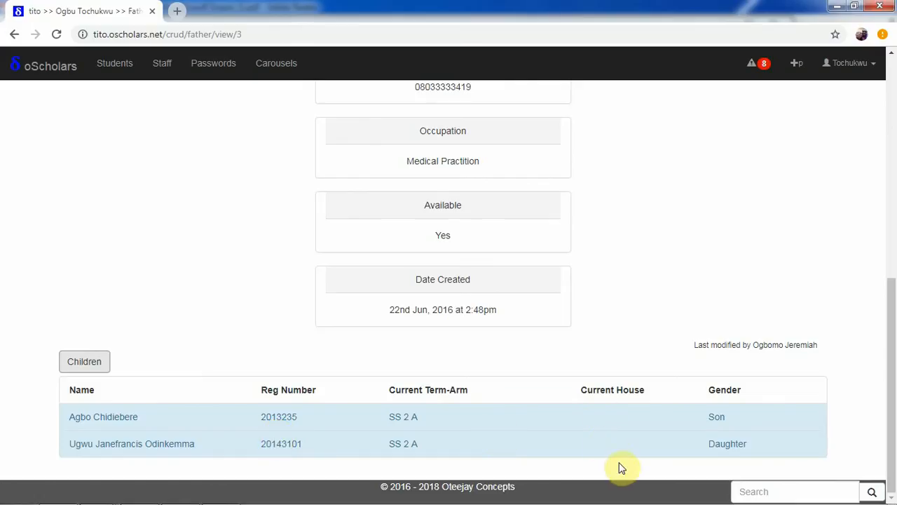
{"action": "left_click", "coordinate": [87, 363]}
{"action": "left_click_drag", "start_coordinate": [893, 324], "coordinate": [633, 92]}
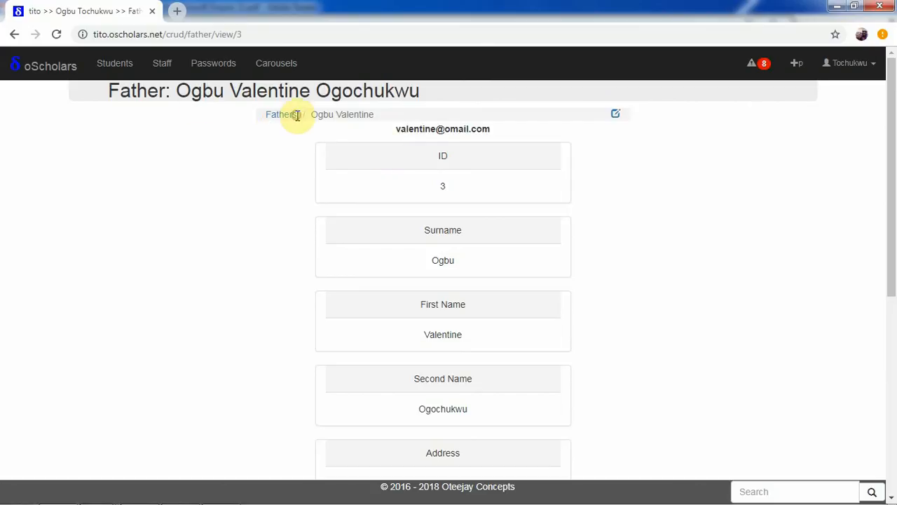
- Return to the admin home page and open a blank father creation form at its Excel import option
{"action": "left_click", "coordinate": [42, 62]}
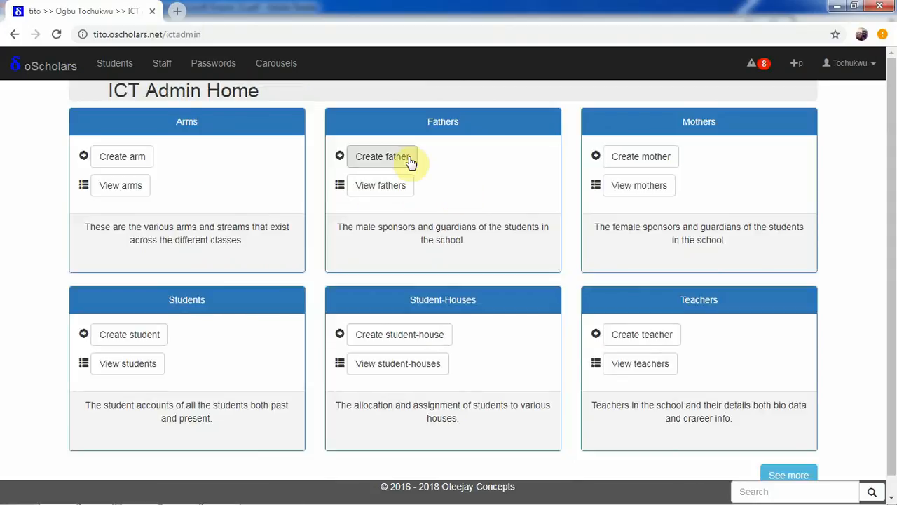
{"action": "left_click", "coordinate": [401, 160]}
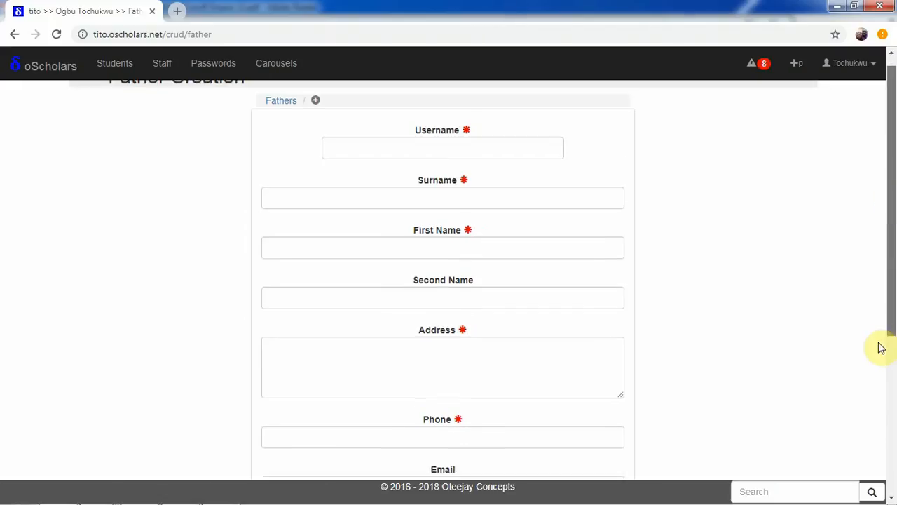
{"action": "left_click", "coordinate": [889, 420]}
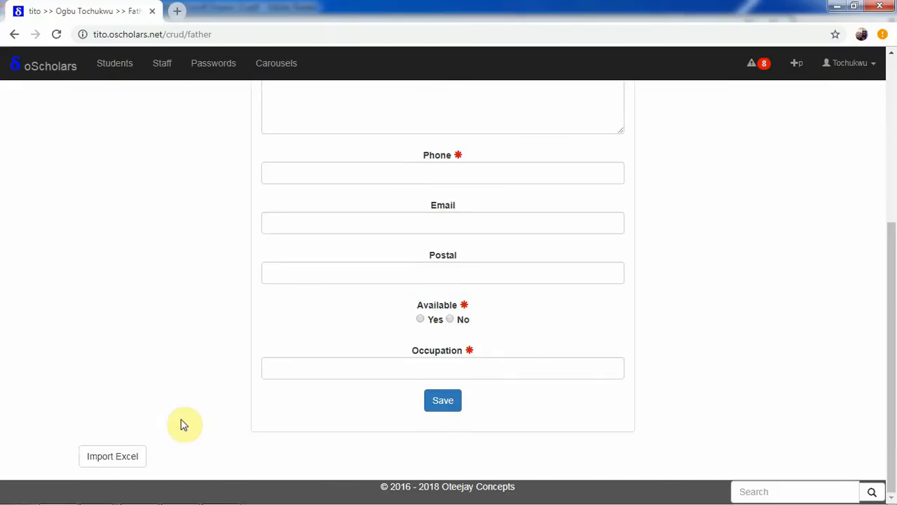
- Expand the Excel import section and download its Excel format for fathers as 20181218_170123_excel_format_fathers into New folder
{"action": "left_click", "coordinate": [134, 465]}
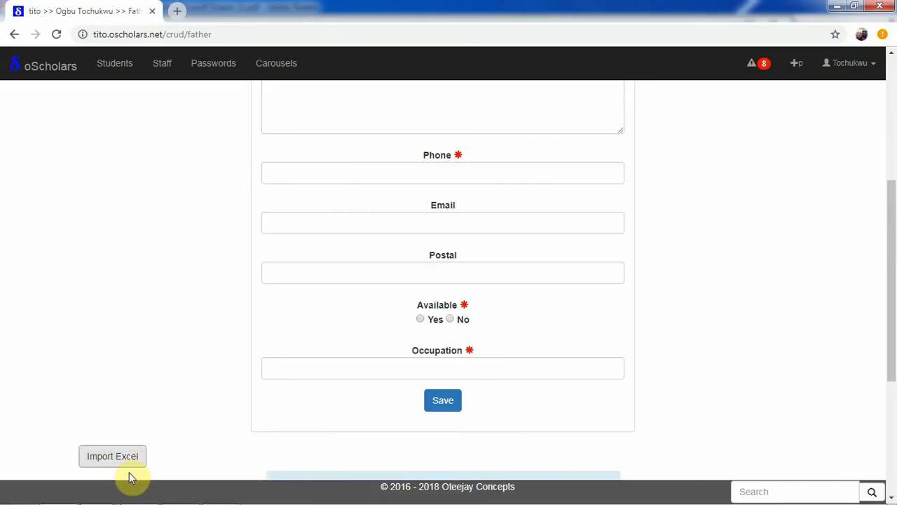
{"action": "left_click_drag", "start_coordinate": [891, 287], "coordinate": [891, 159]}
{"action": "left_click_drag", "start_coordinate": [896, 311], "coordinate": [894, 452]}
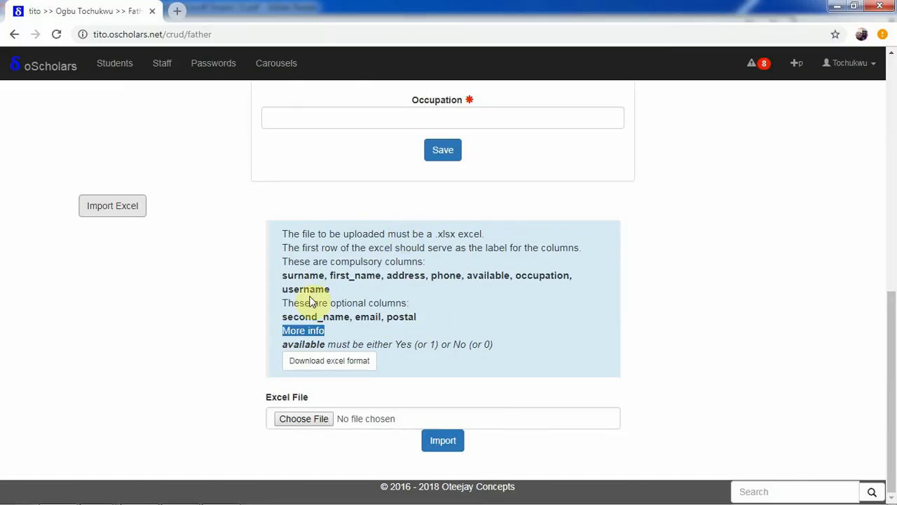
{"action": "left_click", "coordinate": [334, 371]}
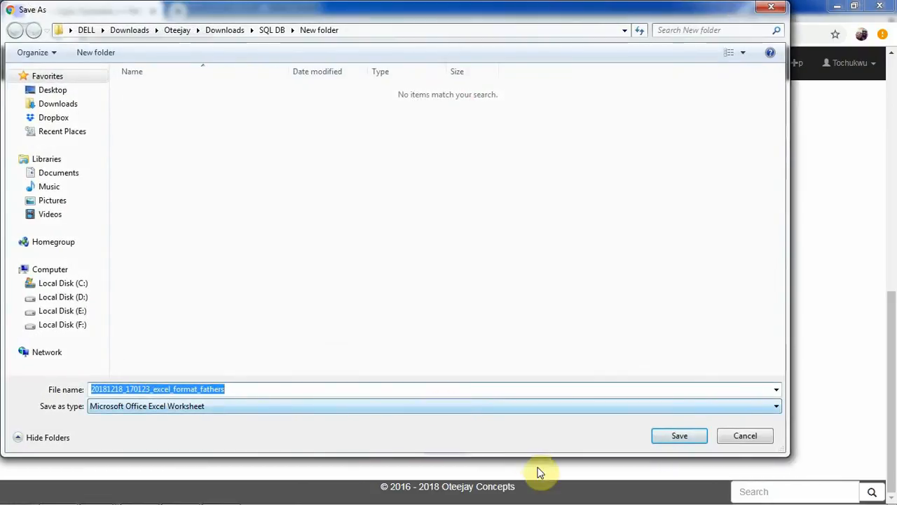
{"action": "left_click", "coordinate": [680, 437]}
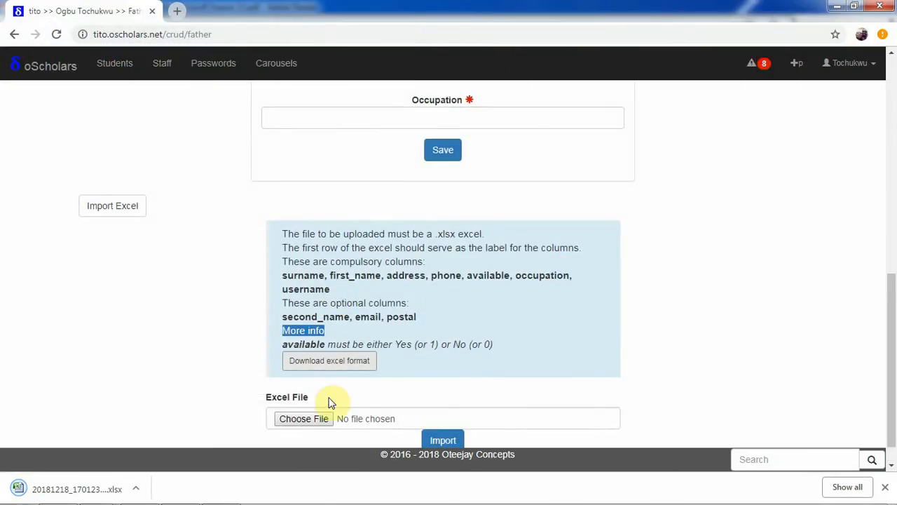
- Show the downloaded fathers template in its folder and preview it with the preview area widened
{"action": "left_click", "coordinate": [136, 488]}
{"action": "left_click", "coordinate": [174, 444]}
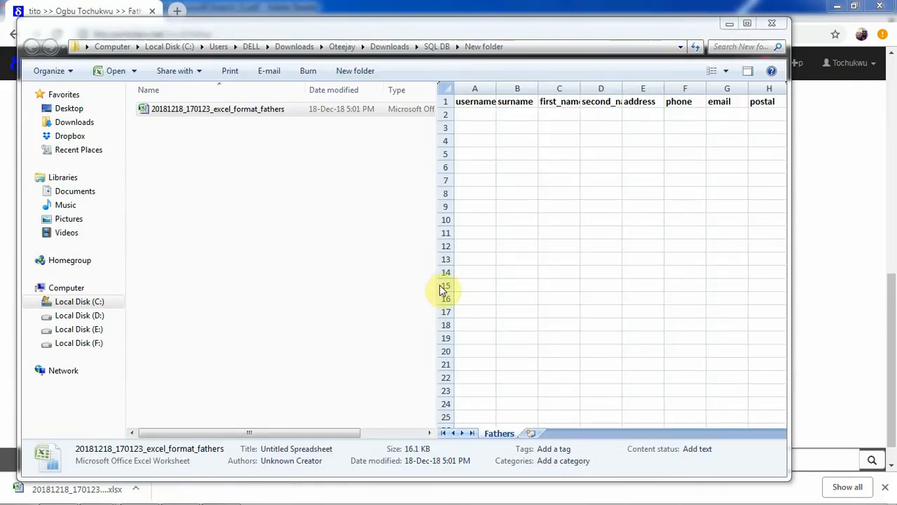
{"action": "left_click_drag", "start_coordinate": [436, 284], "coordinate": [257, 249]}
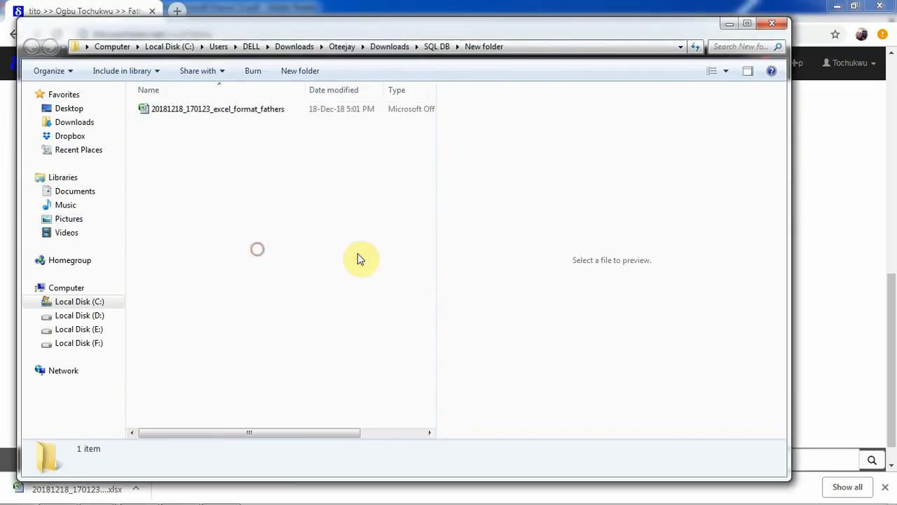
{"action": "left_click", "coordinate": [198, 110]}
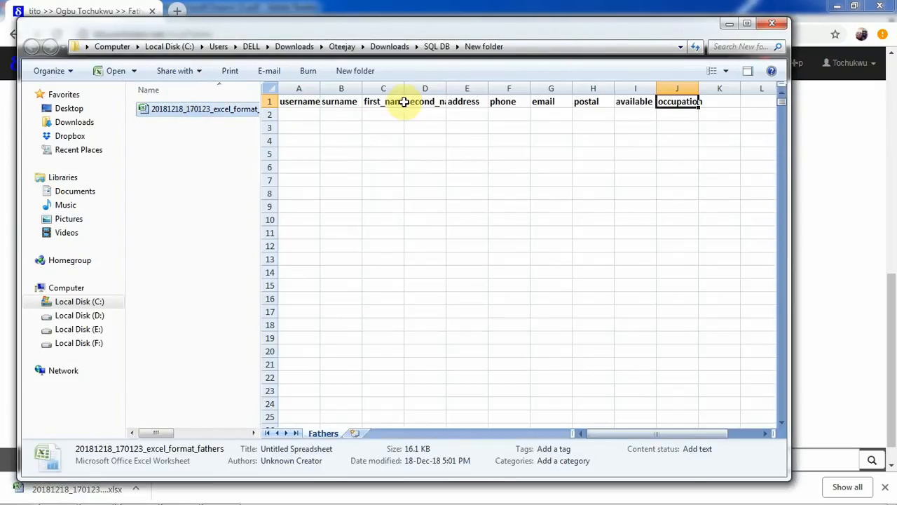
- Examine the template's columns from username to occupation, including the options offered under available, and minimize the folder window
{"action": "left_click", "coordinate": [299, 115]}
{"action": "left_click", "coordinate": [347, 114]}
{"action": "left_click", "coordinate": [380, 113]}
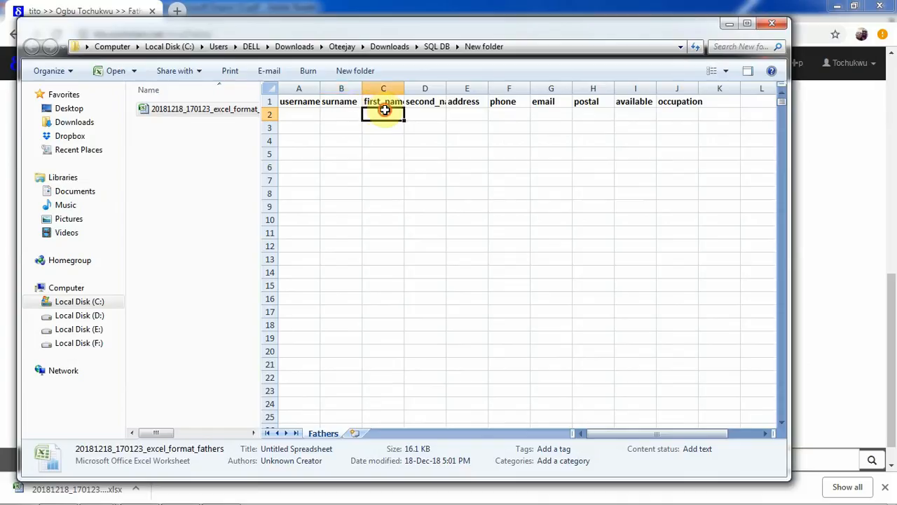
{"action": "left_click", "coordinate": [426, 113]}
{"action": "left_click", "coordinate": [469, 113]}
{"action": "left_click", "coordinate": [510, 113]}
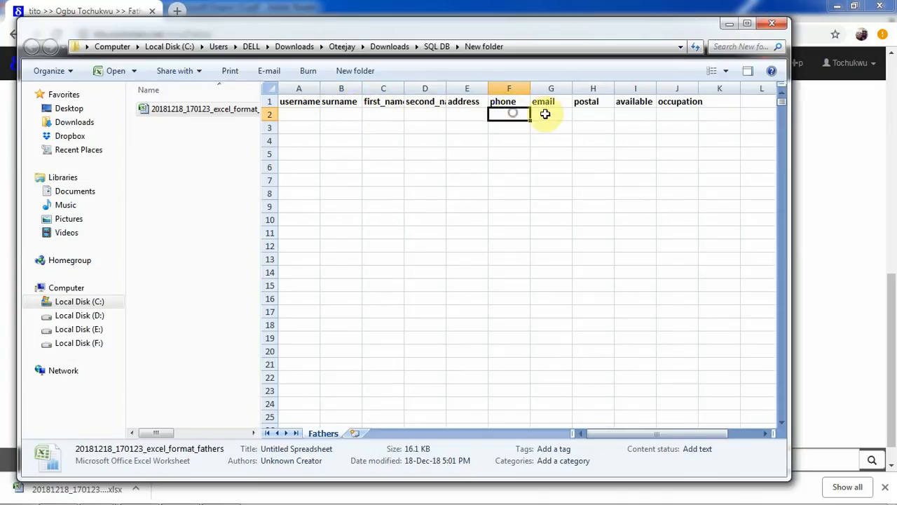
{"action": "left_click", "coordinate": [552, 114]}
{"action": "left_click", "coordinate": [594, 114]}
{"action": "left_click", "coordinate": [635, 114]}
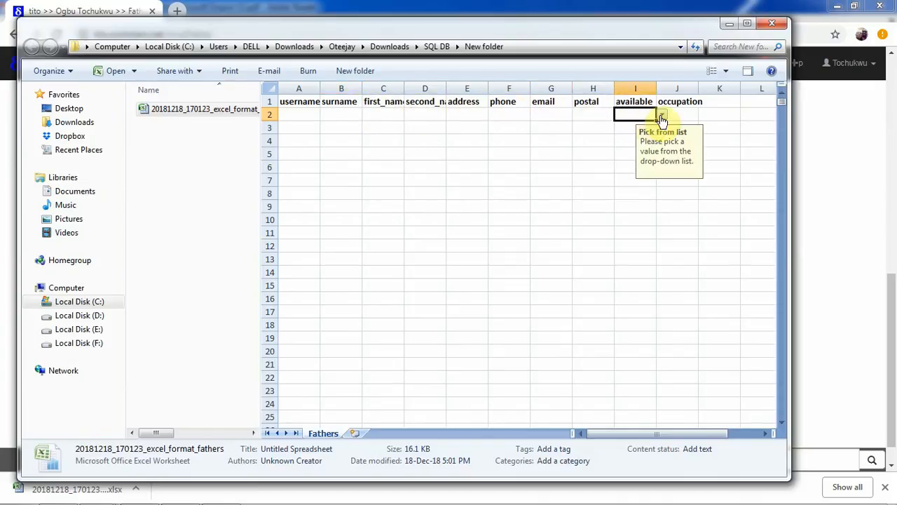
{"action": "left_click", "coordinate": [661, 116]}
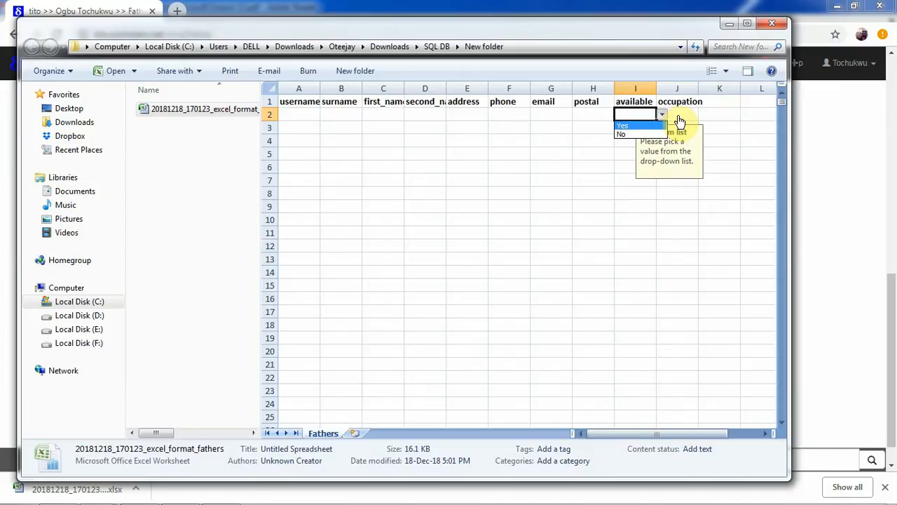
{"action": "key", "text": "Escape"}
{"action": "left_click", "coordinate": [678, 115]}
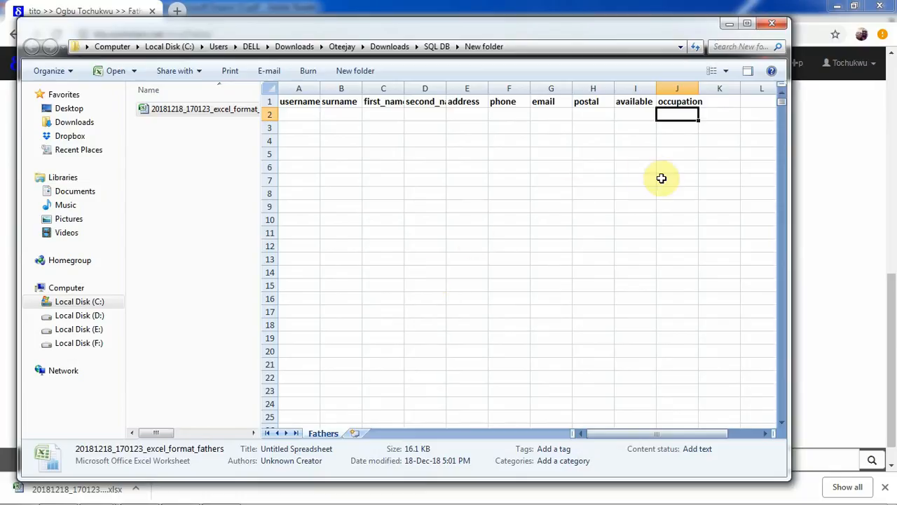
{"action": "left_click", "coordinate": [727, 24]}
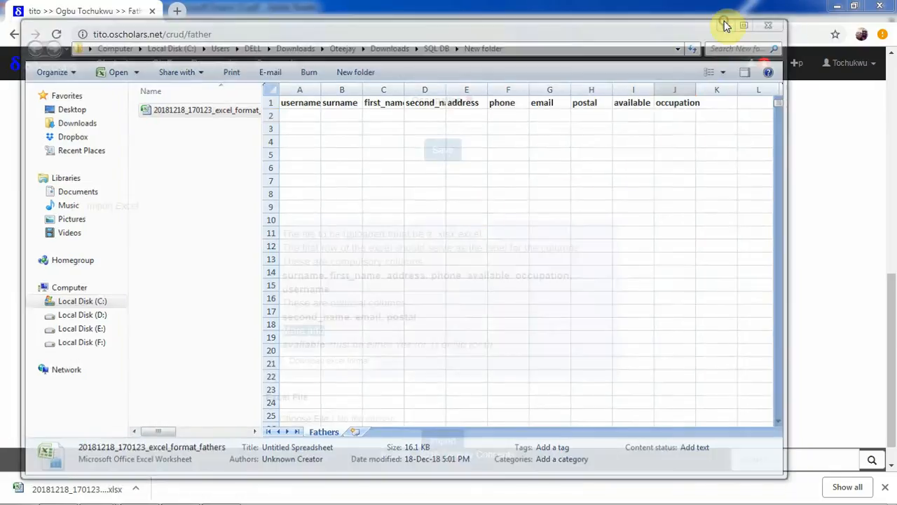
- Choose 20181218_170123_excel_format_fathers from New folder as the Excel file and try to import it
{"action": "left_click", "coordinate": [306, 418]}
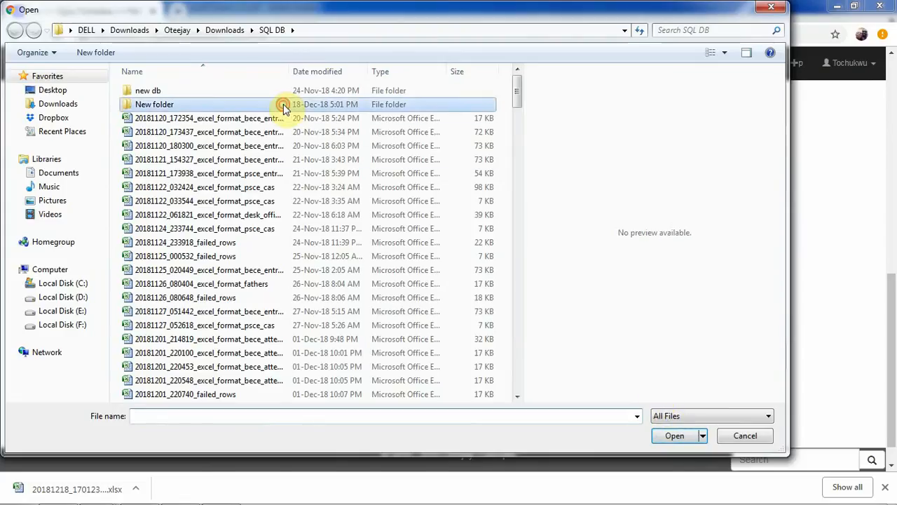
{"action": "double_click", "coordinate": [286, 103]}
{"action": "left_click", "coordinate": [271, 92]}
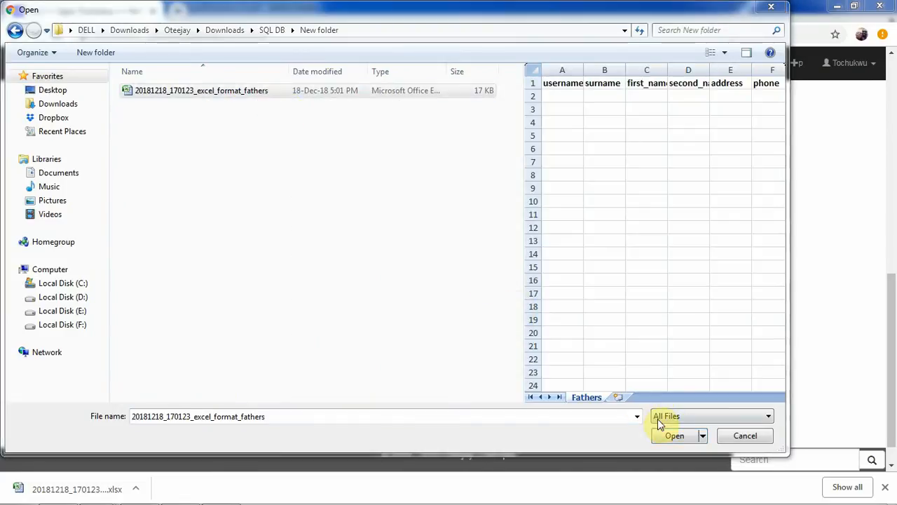
{"action": "left_click", "coordinate": [669, 436]}
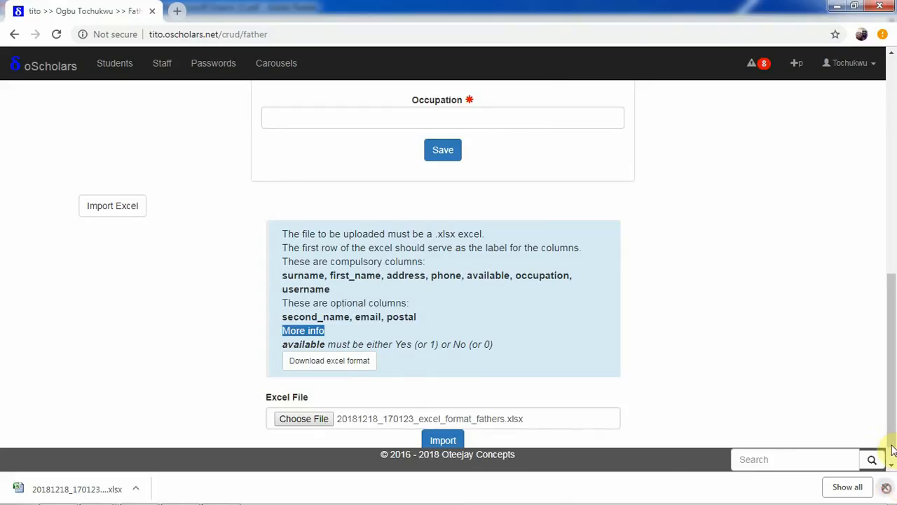
{"action": "left_click", "coordinate": [887, 488]}
{"action": "left_click", "coordinate": [447, 442]}
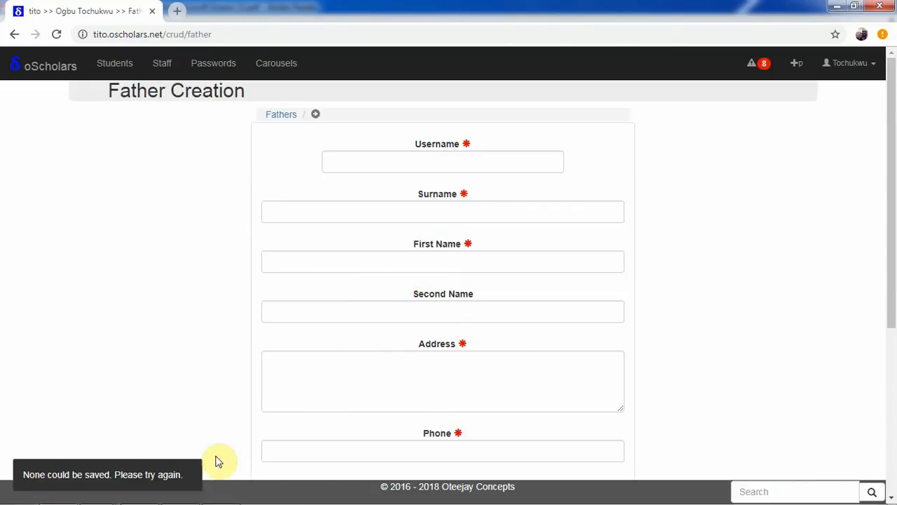
- Open the list of all fathers and activate the sixth father in it
{"action": "left_click_drag", "start_coordinate": [895, 229], "coordinate": [893, 190]}
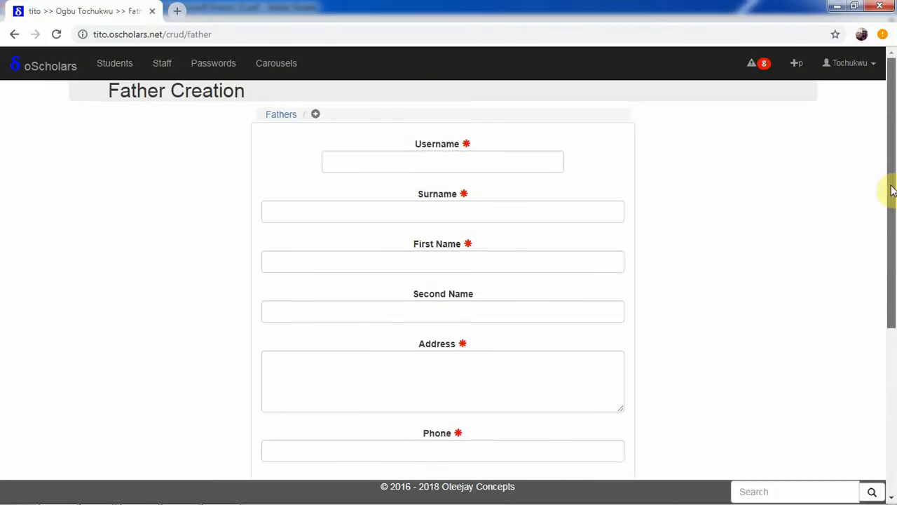
{"action": "left_click", "coordinate": [275, 119]}
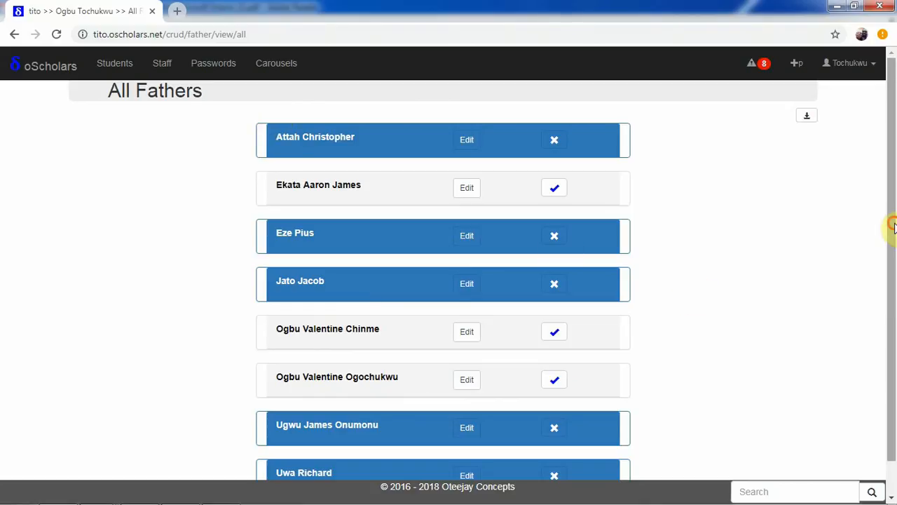
{"action": "left_click_drag", "start_coordinate": [894, 225], "coordinate": [891, 161]}
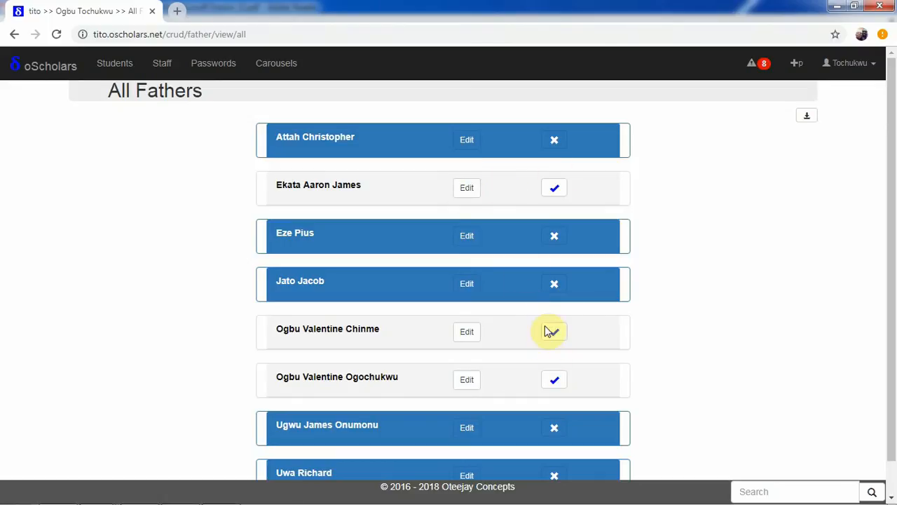
{"action": "left_click", "coordinate": [554, 381]}
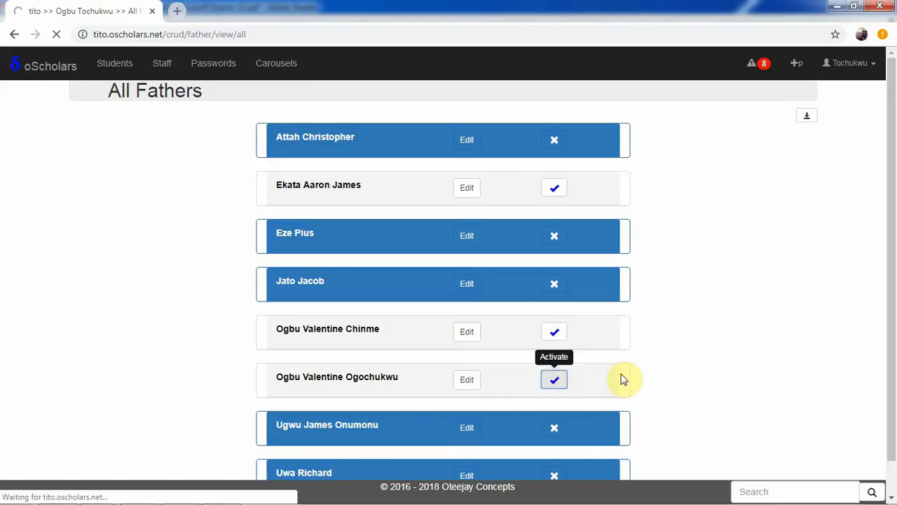
- Open the activated father's record for editing and review all the fields of its update form
{"action": "left_click", "coordinate": [613, 113]}
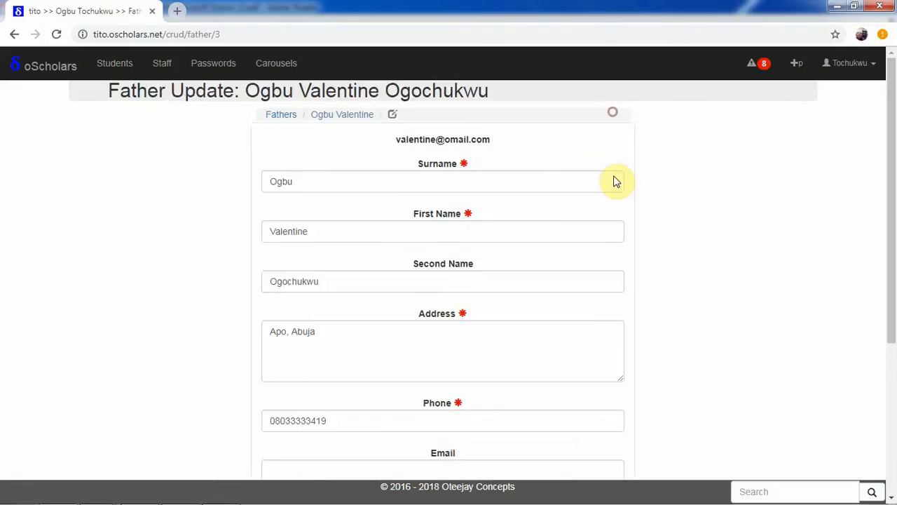
{"action": "scroll", "coordinate": [490, 266], "scroll_direction": "down", "scroll_amount": 3}
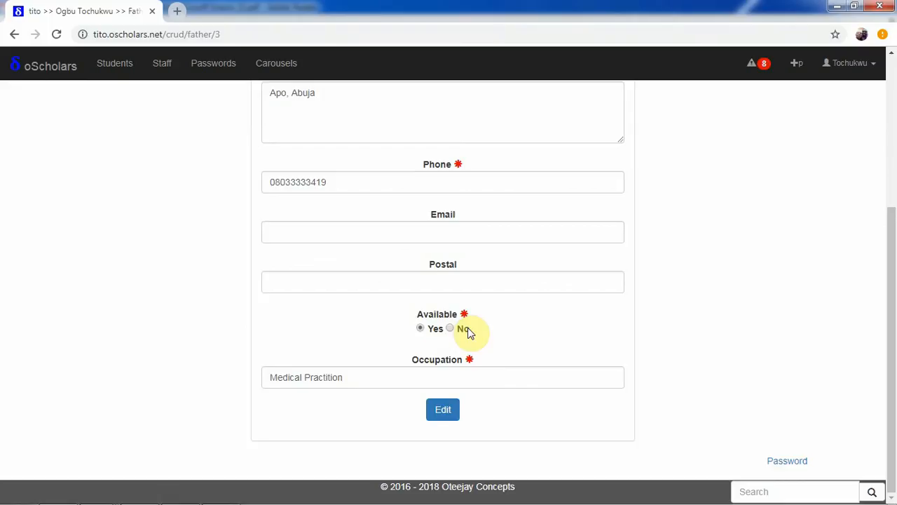
{"action": "scroll", "coordinate": [502, 154], "scroll_direction": "up", "scroll_amount": 4}
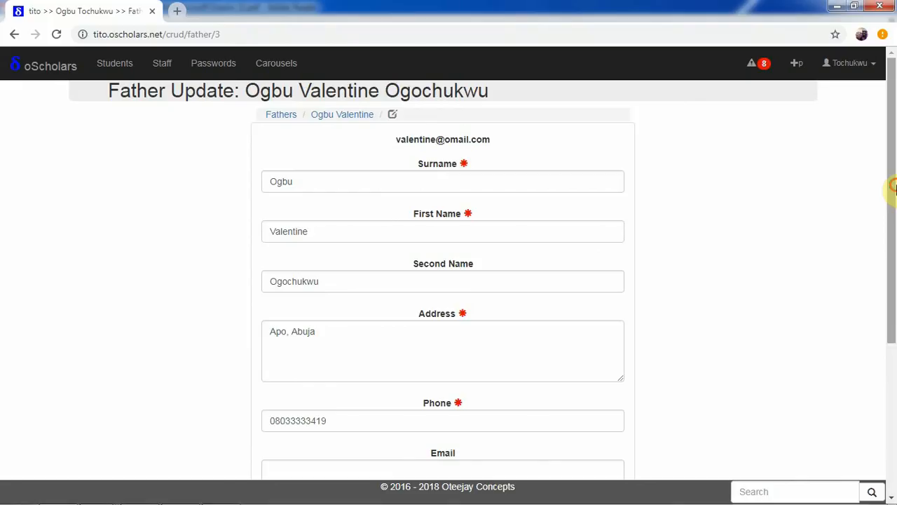
{"action": "left_click_drag", "start_coordinate": [892, 186], "coordinate": [879, 144]}
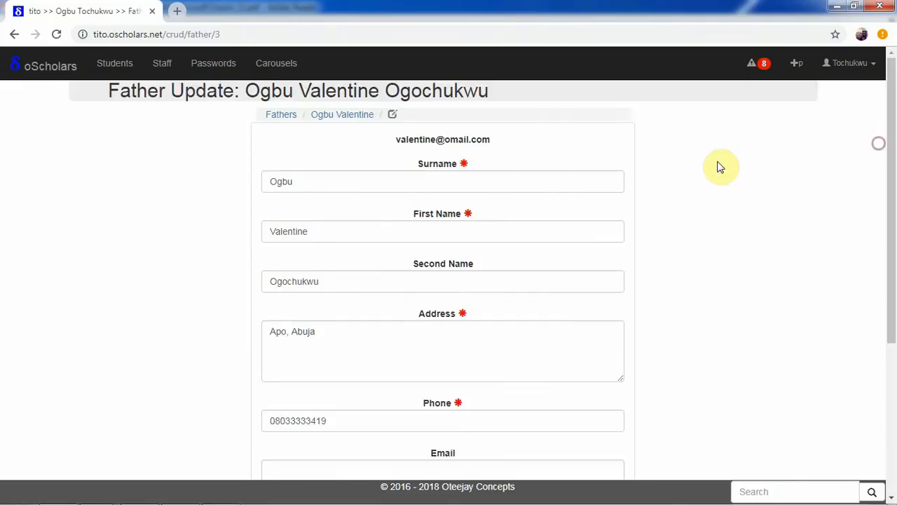